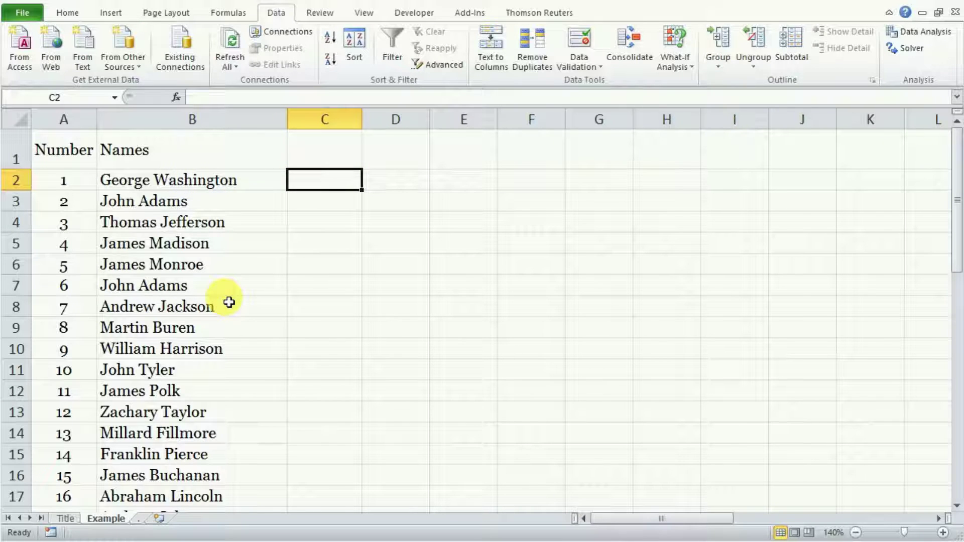
Look through the list of full names in column B
scroll(229, 301, down, 5)
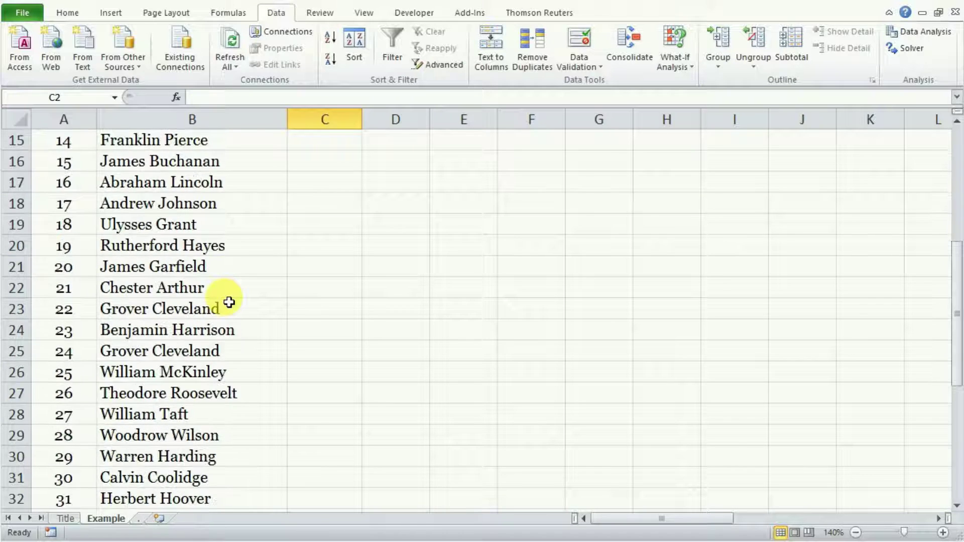
scroll(229, 301, up, 4)
scroll(229, 302, up, 1)
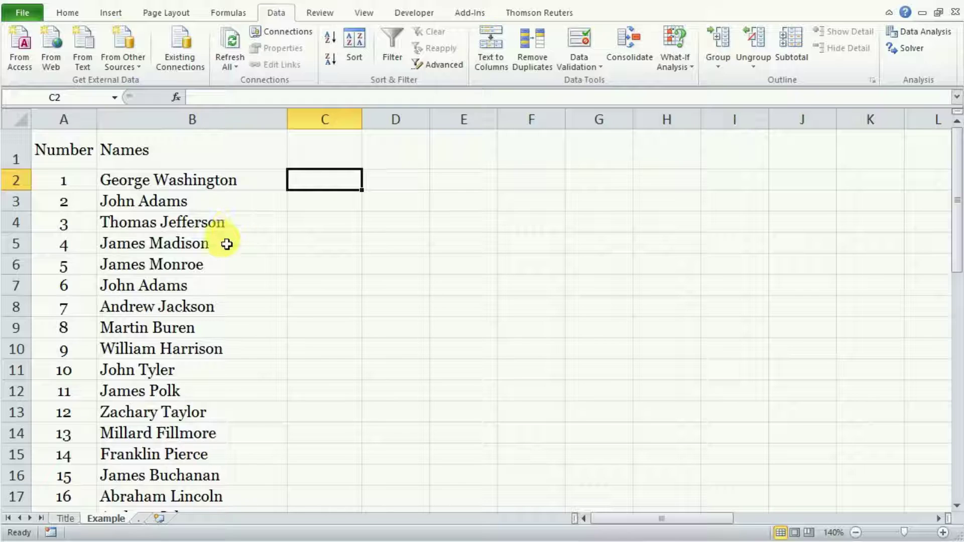
click(226, 222)
click(226, 205)
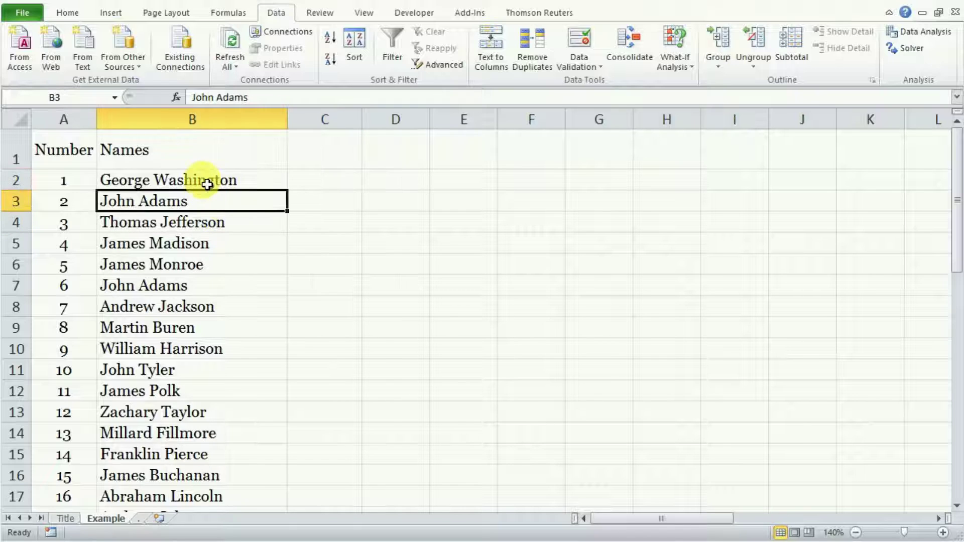
click(206, 182)
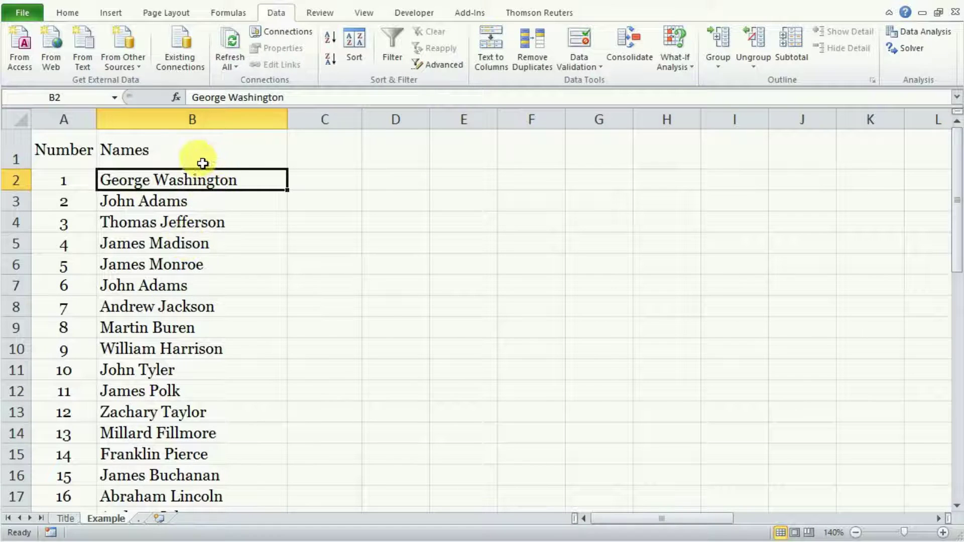
Start Text to Columns on the Names column as delimited data, with Space as the delimiter
click(166, 136)
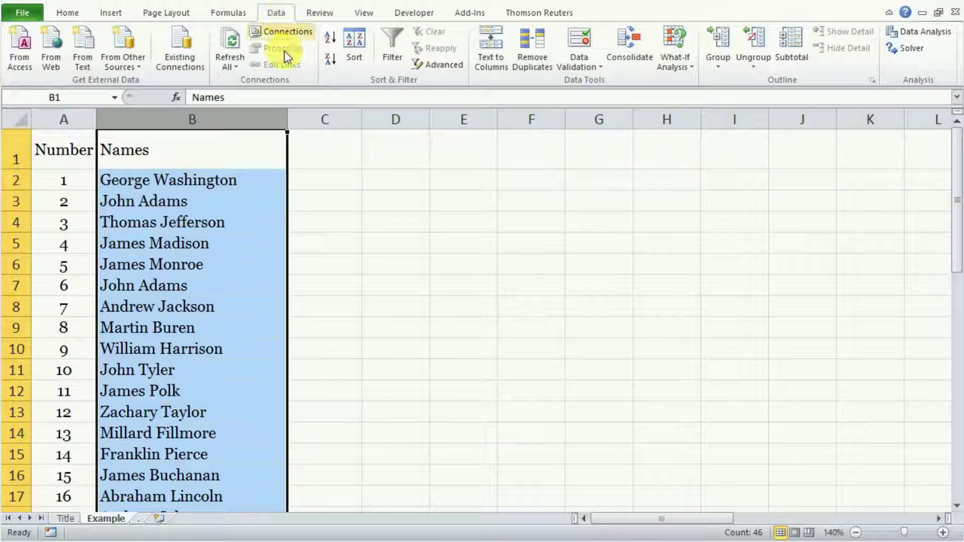
click(495, 62)
drag(469, 122, 447, 119)
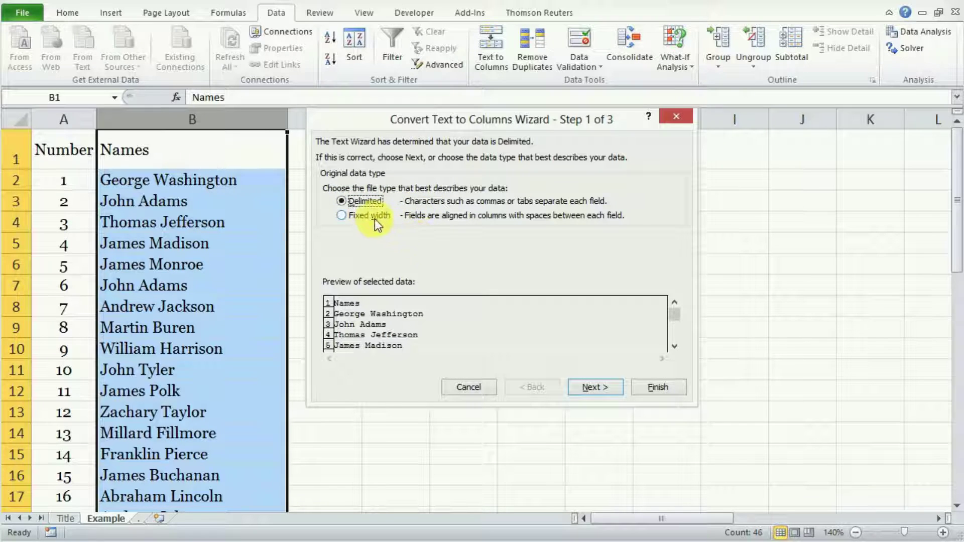
click(592, 387)
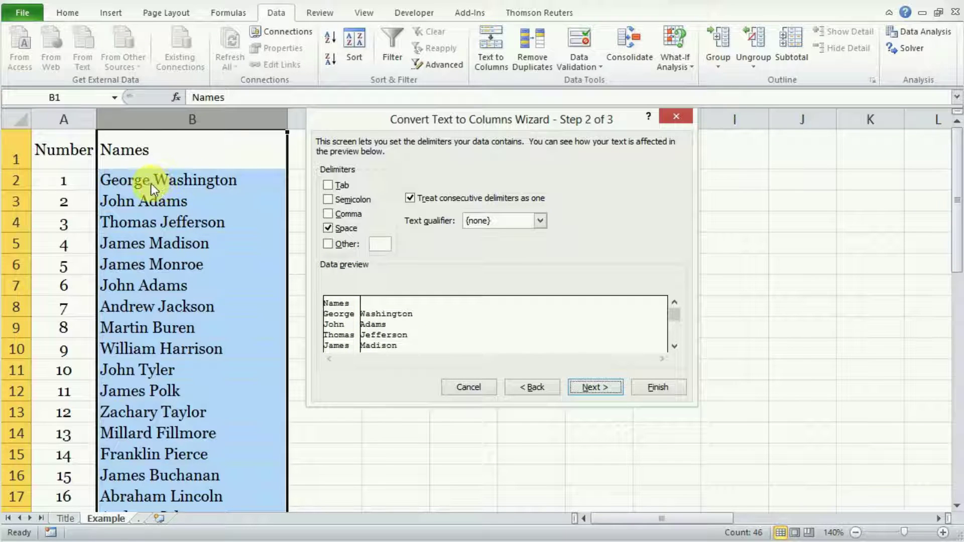
click(327, 229)
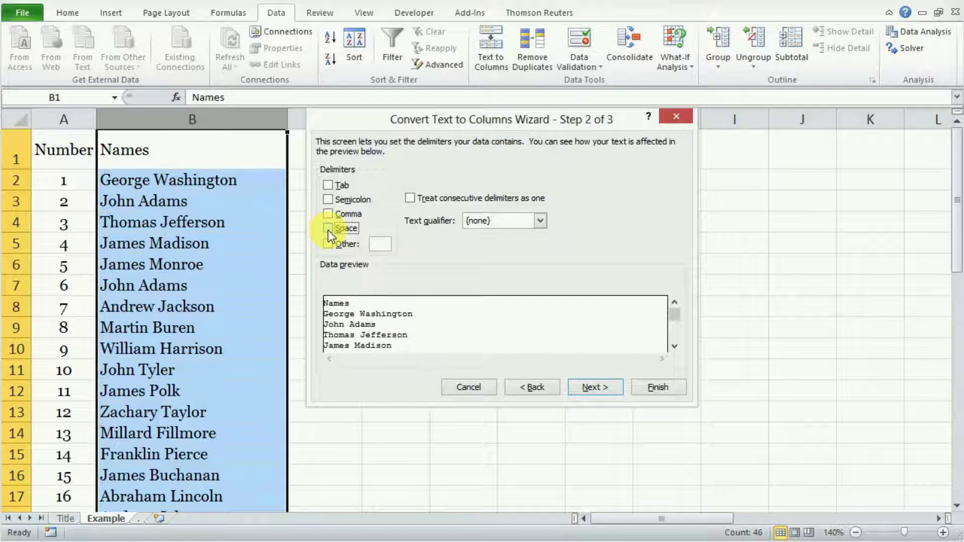
click(327, 229)
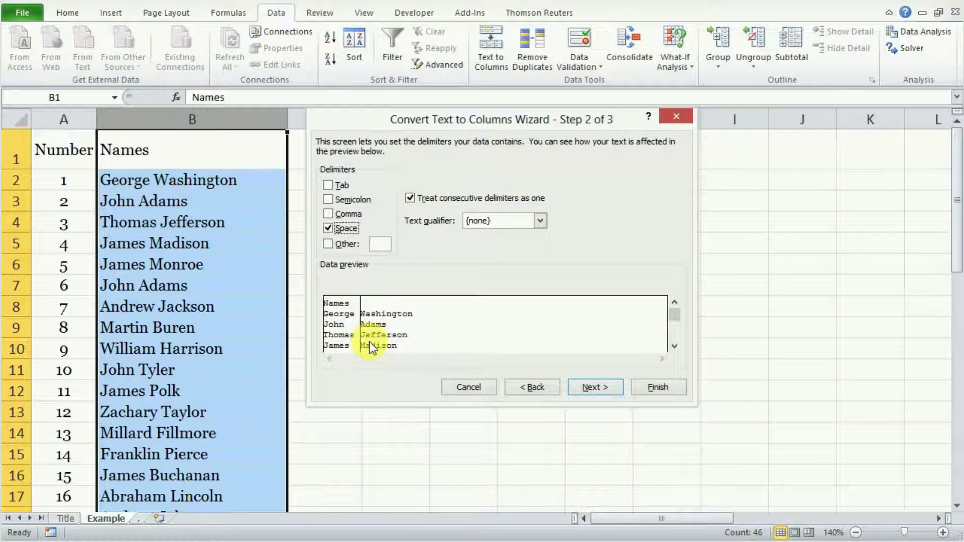
Check down the data preview how the full names split into two columns
click(362, 318)
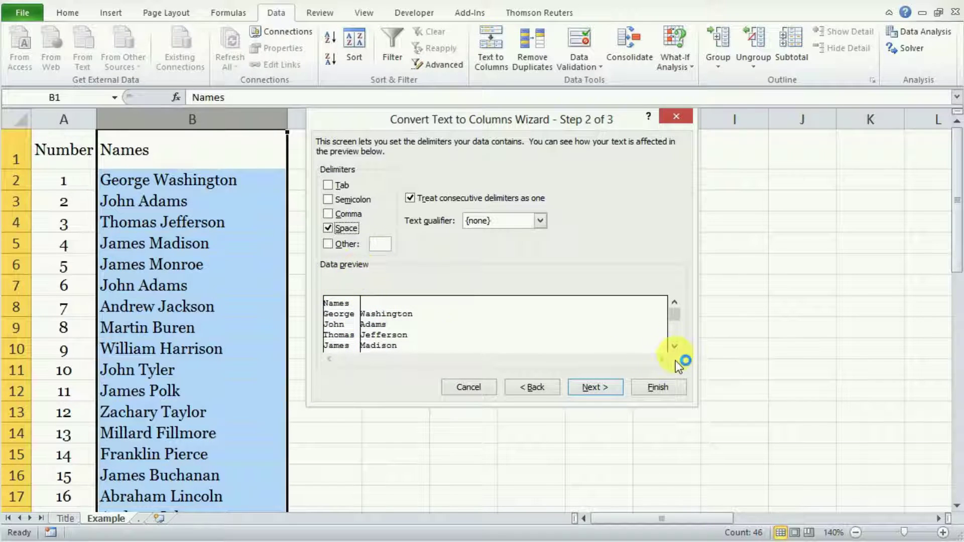
click(674, 346)
click(674, 346)
click(674, 346)
click(674, 346)
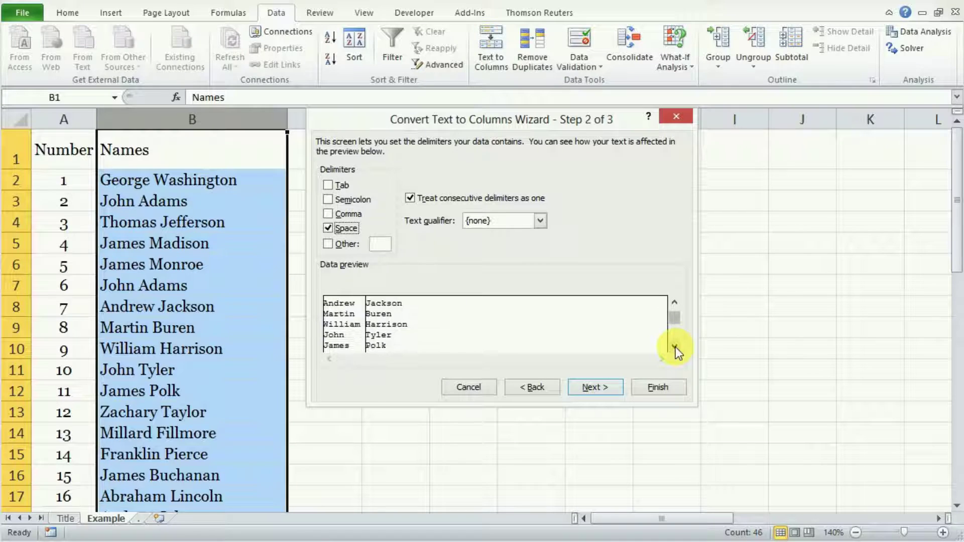
click(675, 347)
click(676, 347)
click(675, 347)
click(676, 347)
click(675, 347)
click(675, 346)
click(676, 347)
click(676, 347)
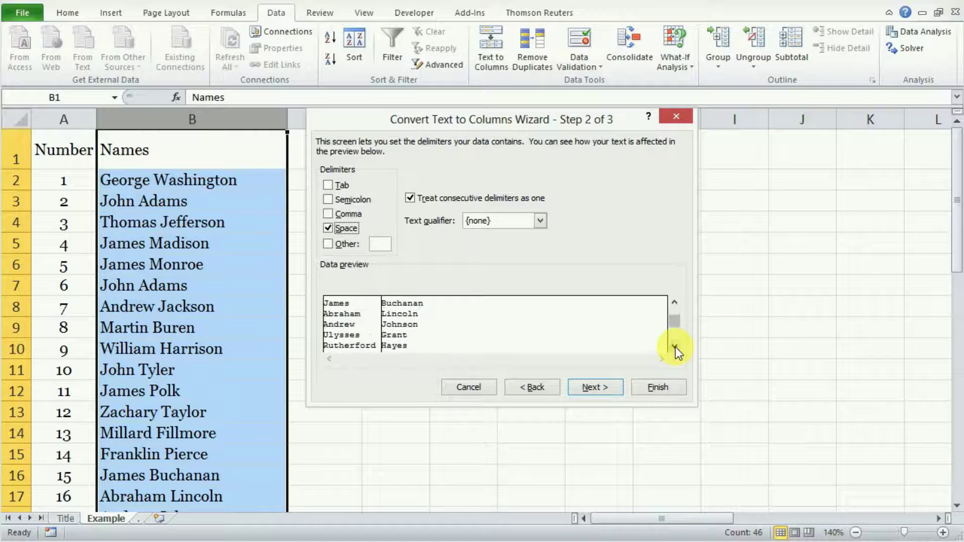
click(674, 346)
click(674, 346)
click(674, 346)
click(674, 346)
click(675, 346)
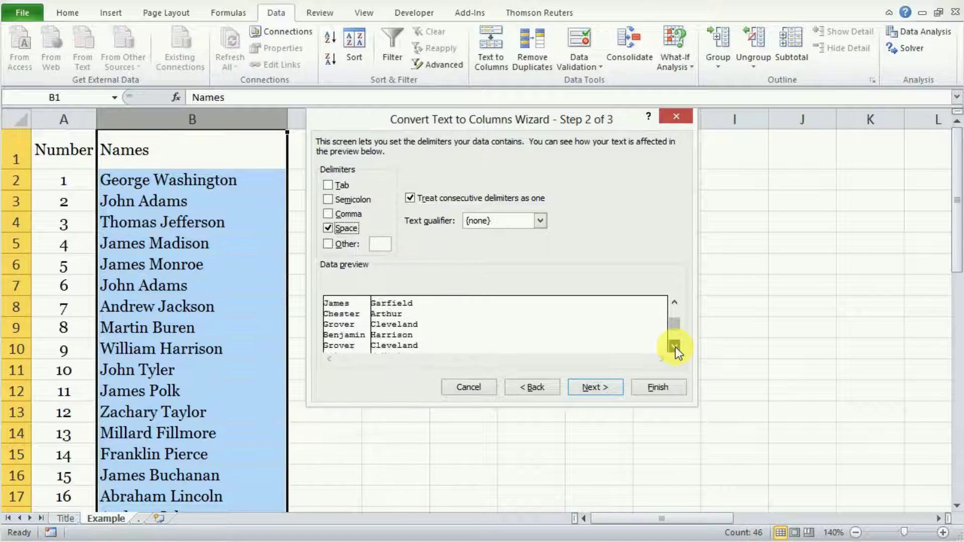
click(675, 347)
click(675, 346)
click(674, 347)
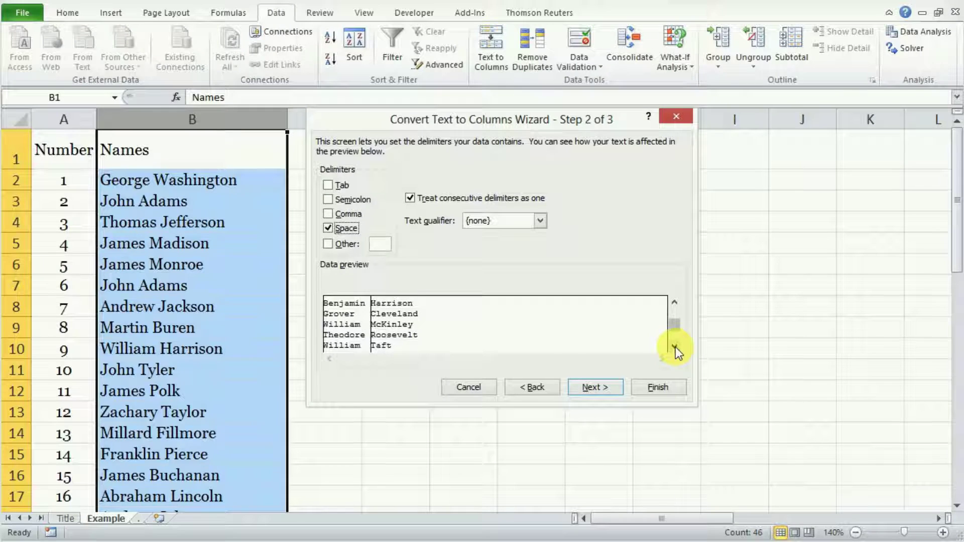
Complete the name split with the General column format and $B$1 as the destination
click(593, 387)
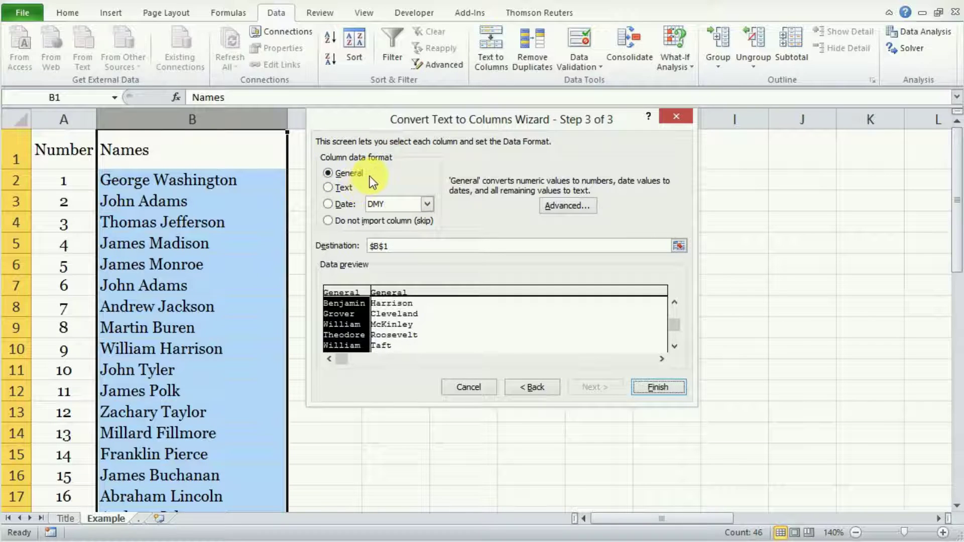
click(328, 188)
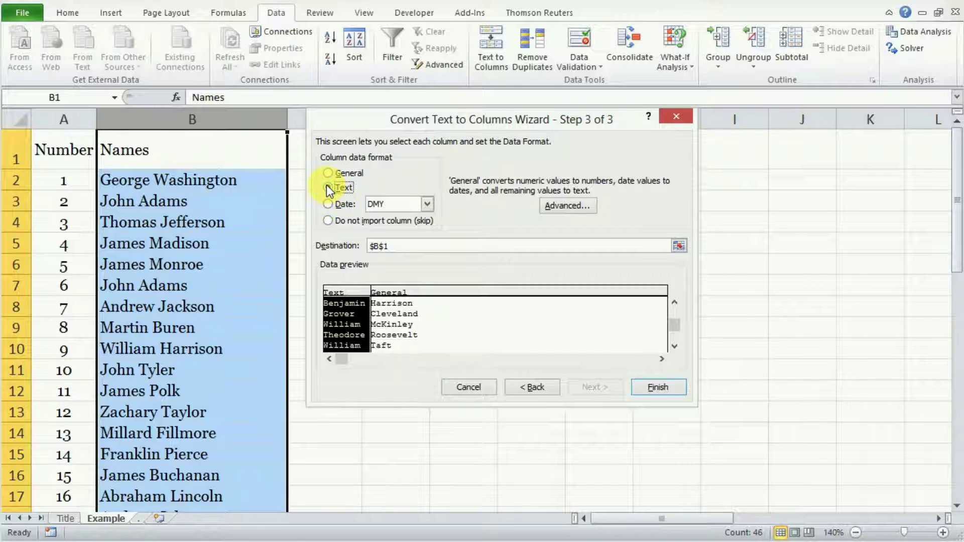
click(328, 173)
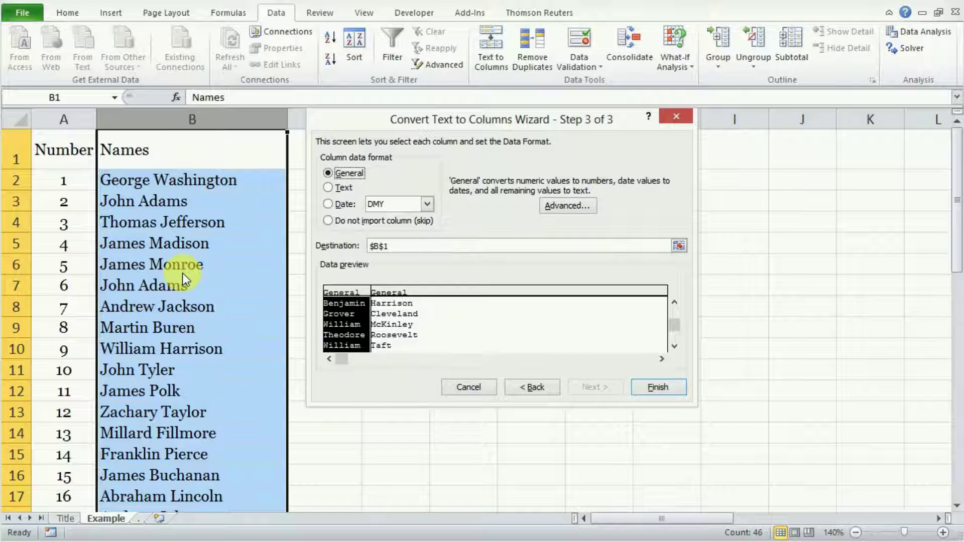
drag(389, 123, 483, 134)
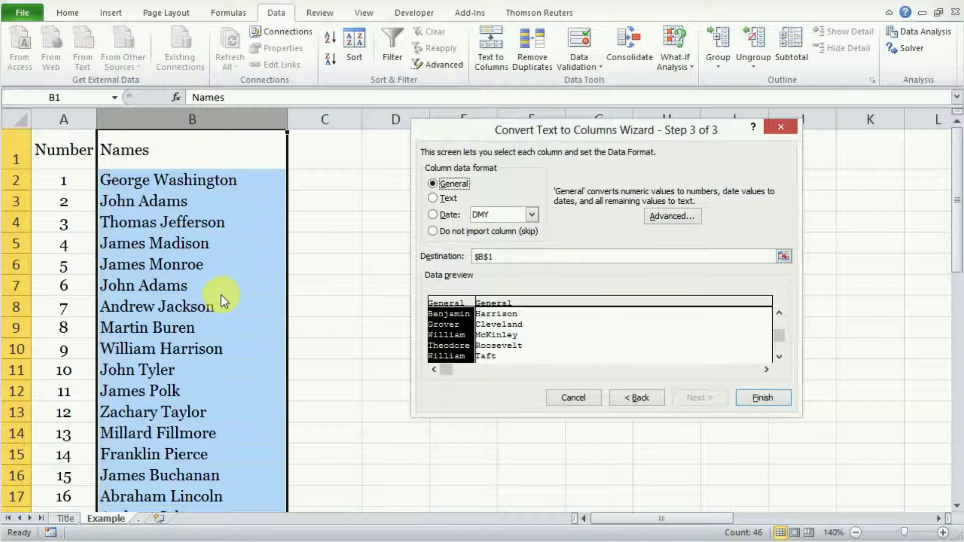
click(757, 400)
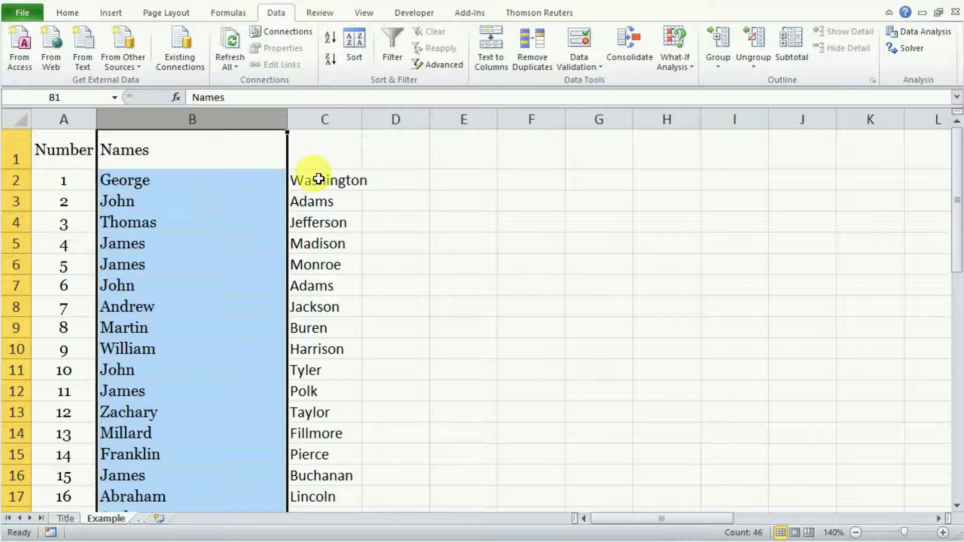
drag(311, 328, 299, 454)
click(386, 308)
click(183, 244)
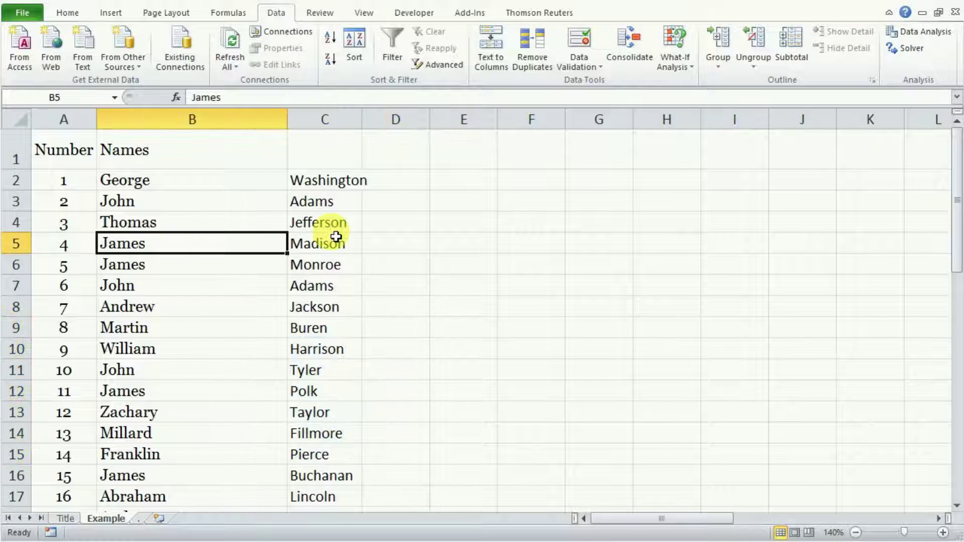
click(217, 197)
click(224, 179)
Label the split name columns with the headings First in B1 and Last in C1
click(302, 151)
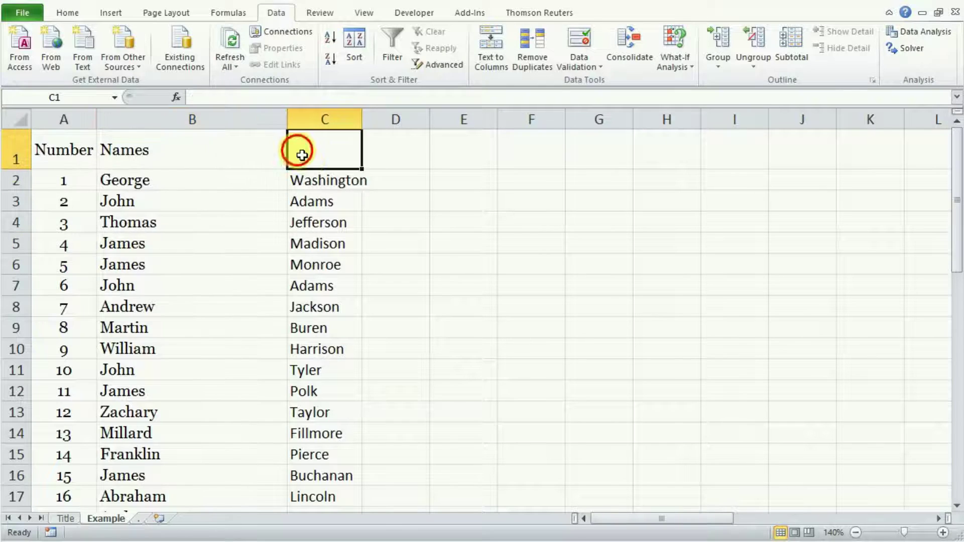
click(155, 159)
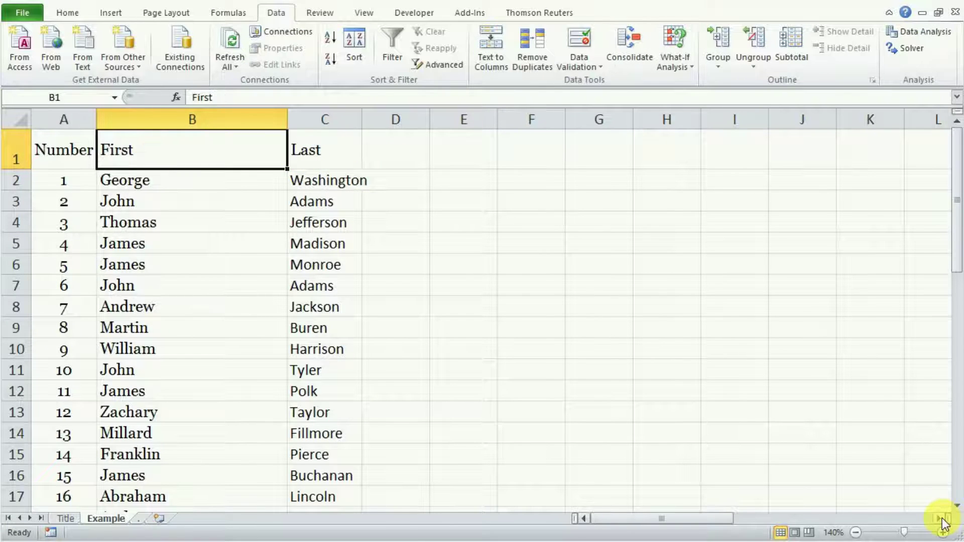
Start Text to Columns on the Waybill# data in column M, with Fixed width as the data type
drag(942, 522, 943, 522)
click(942, 522)
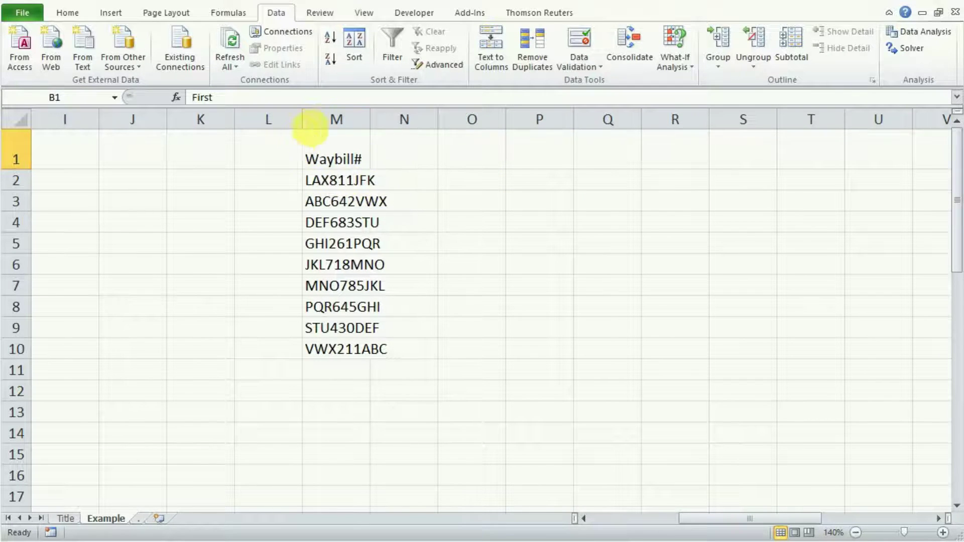
click(339, 123)
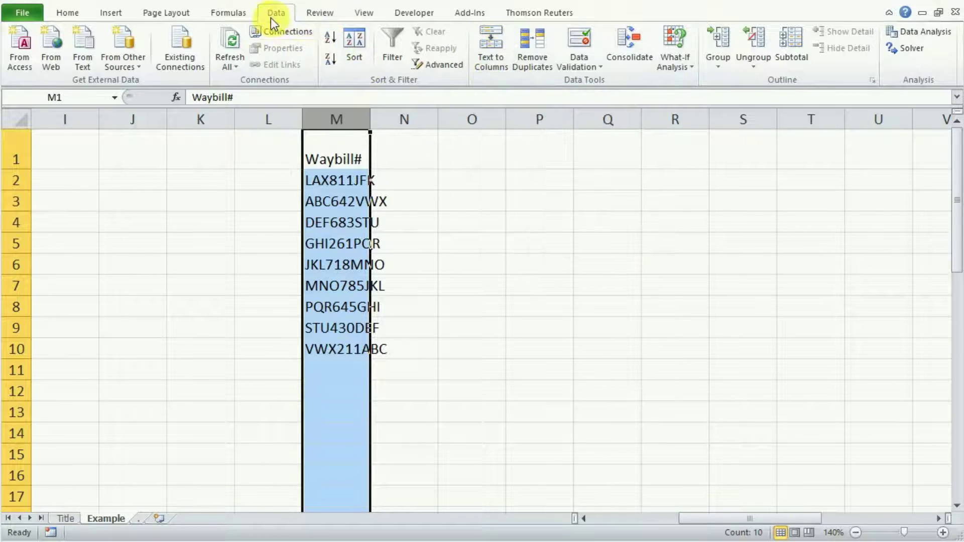
click(486, 50)
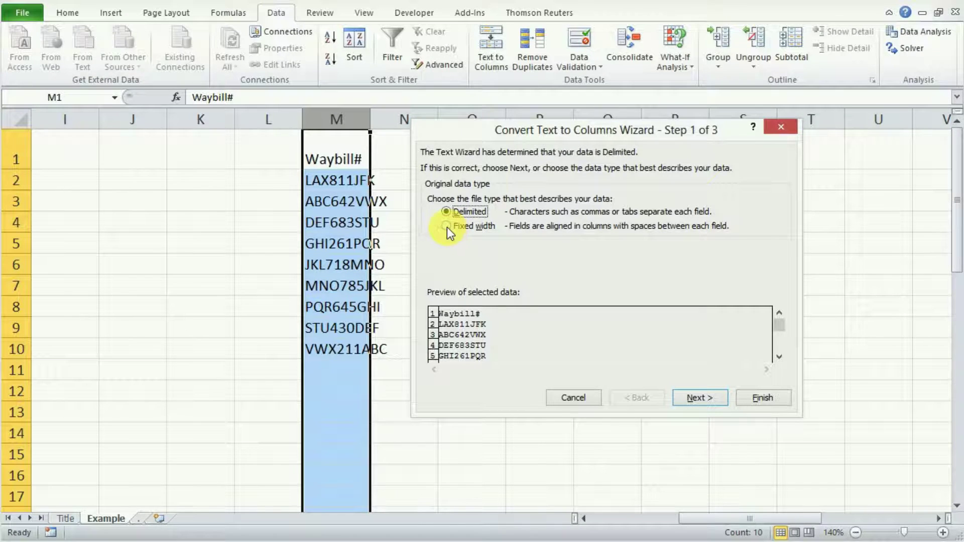
click(447, 227)
click(695, 395)
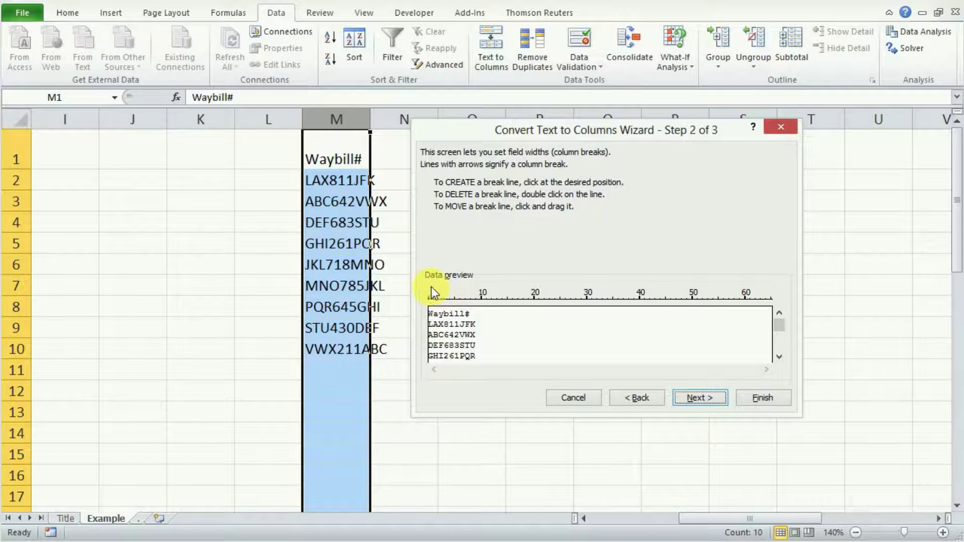
Place column breaks after the third and sixth characters of the waybill codes and check them down the data preview
drag(435, 299, 445, 303)
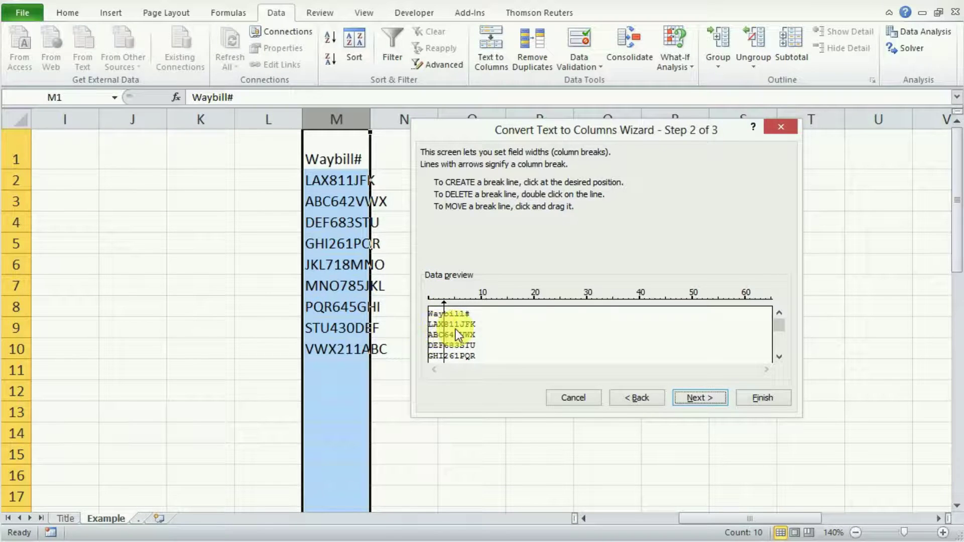
drag(451, 293, 461, 294)
drag(778, 325, 781, 301)
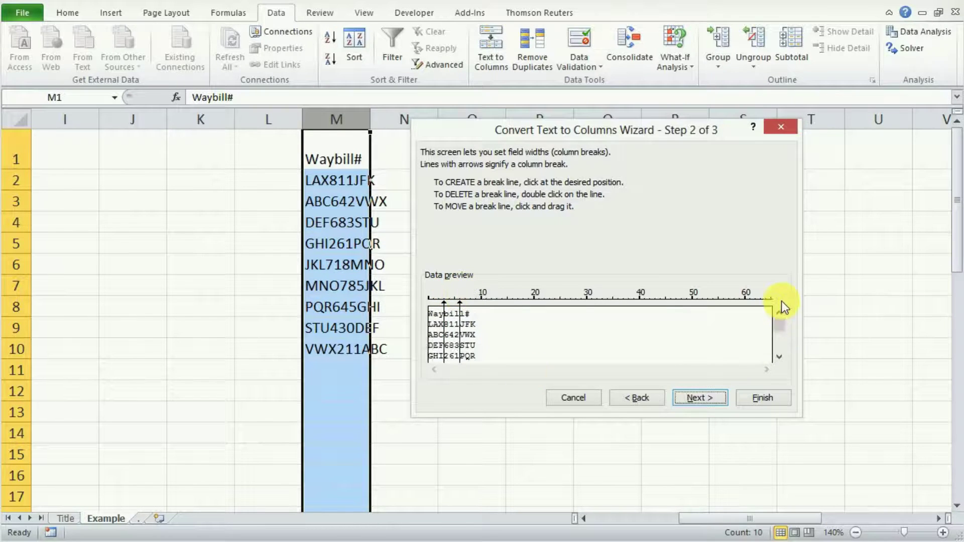
click(779, 358)
click(779, 357)
click(779, 358)
click(779, 357)
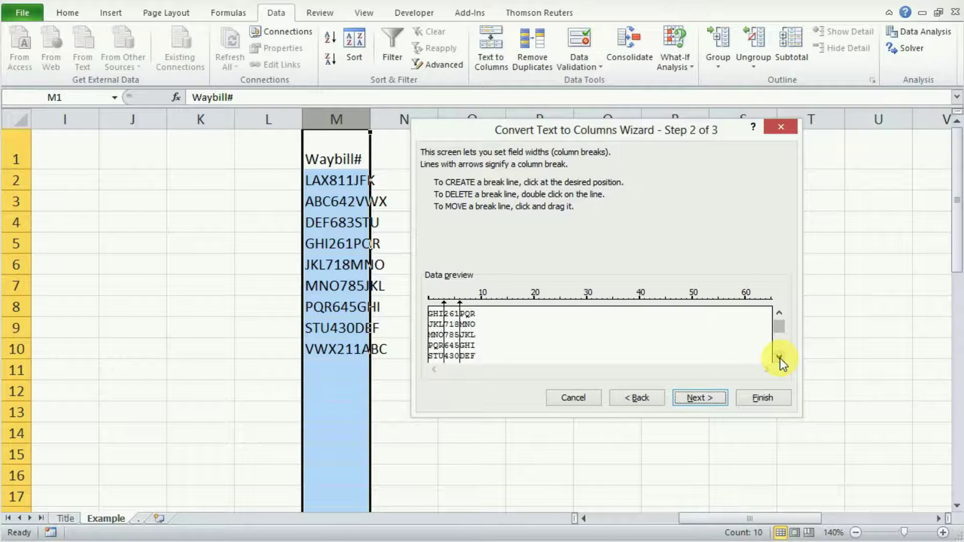
click(779, 358)
click(780, 357)
click(696, 401)
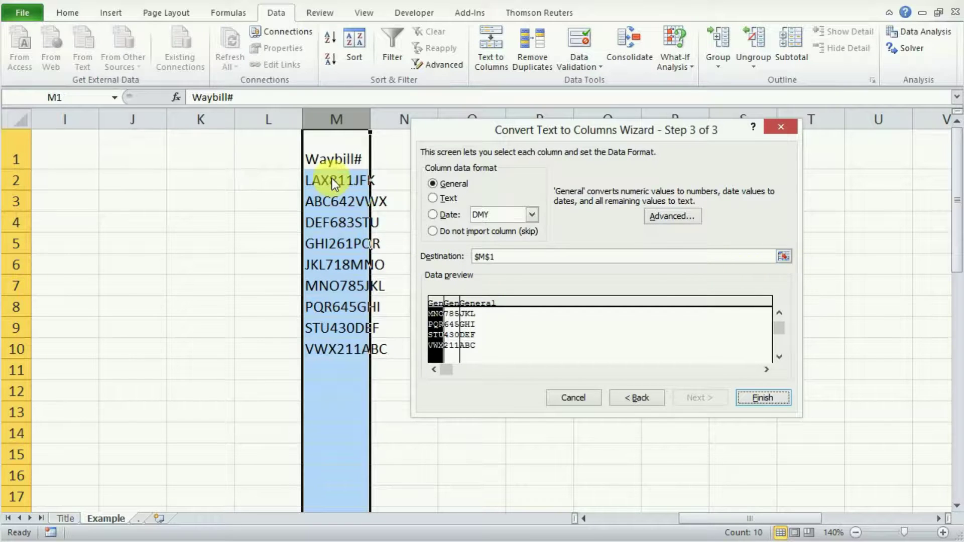
Complete the waybill split with cell Q1 as the destination and select the resulting range Q1:S10
click(784, 257)
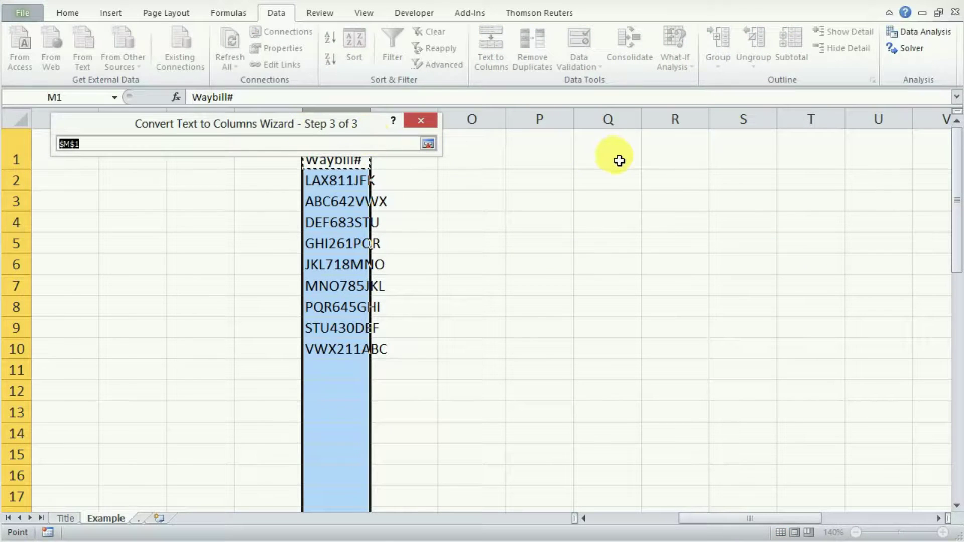
click(618, 162)
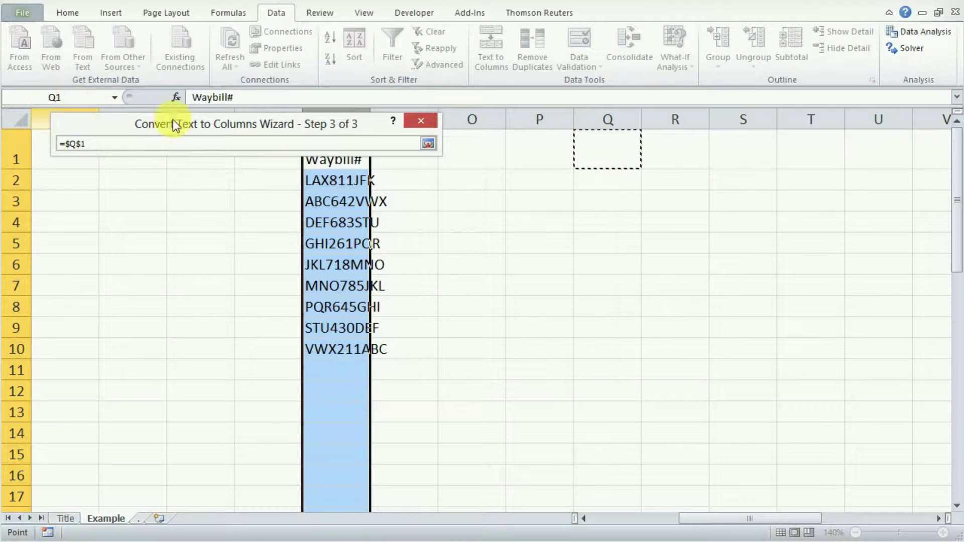
click(427, 144)
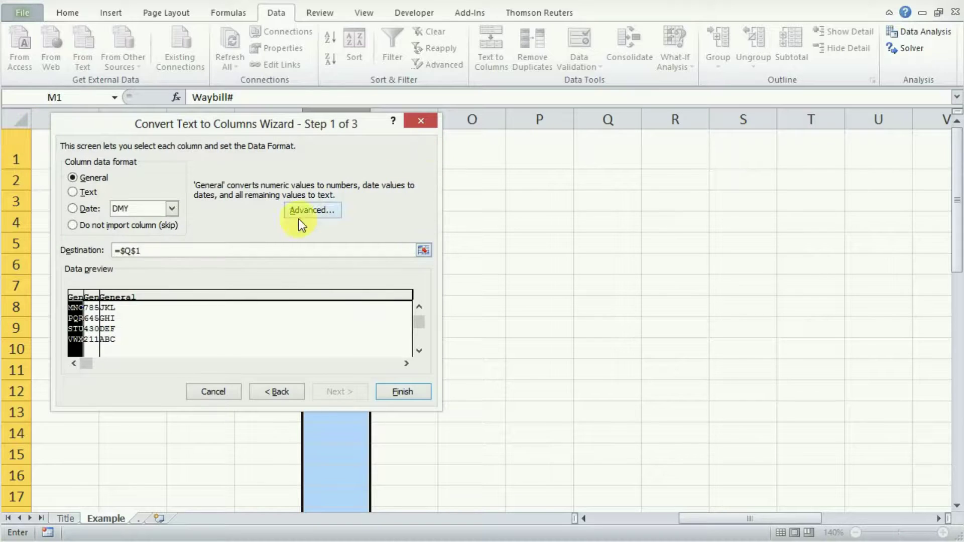
scroll(435, 332, down, 2)
click(390, 390)
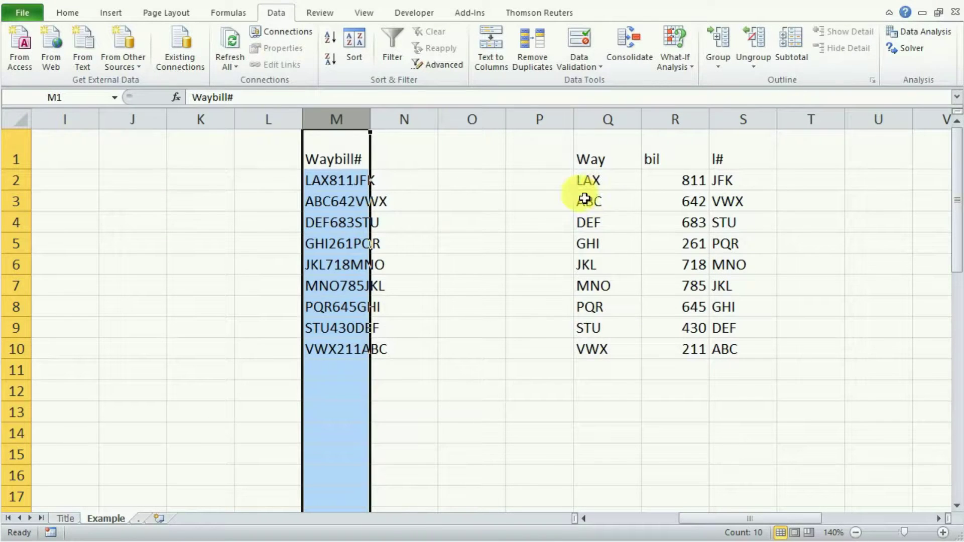
drag(596, 164, 727, 352)
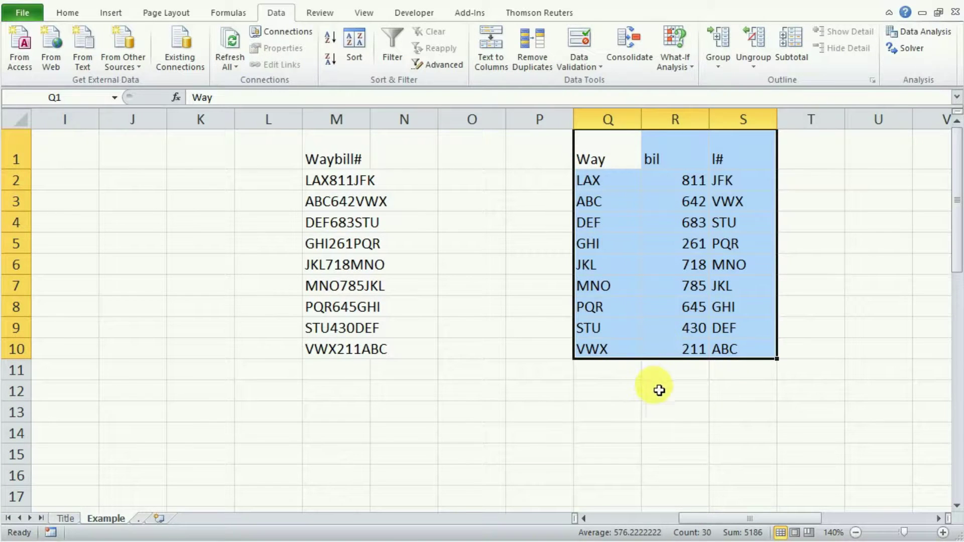
Replace the split waybill headings with Origin in Q1, Flight # in R1 and Destination in S1
click(687, 185)
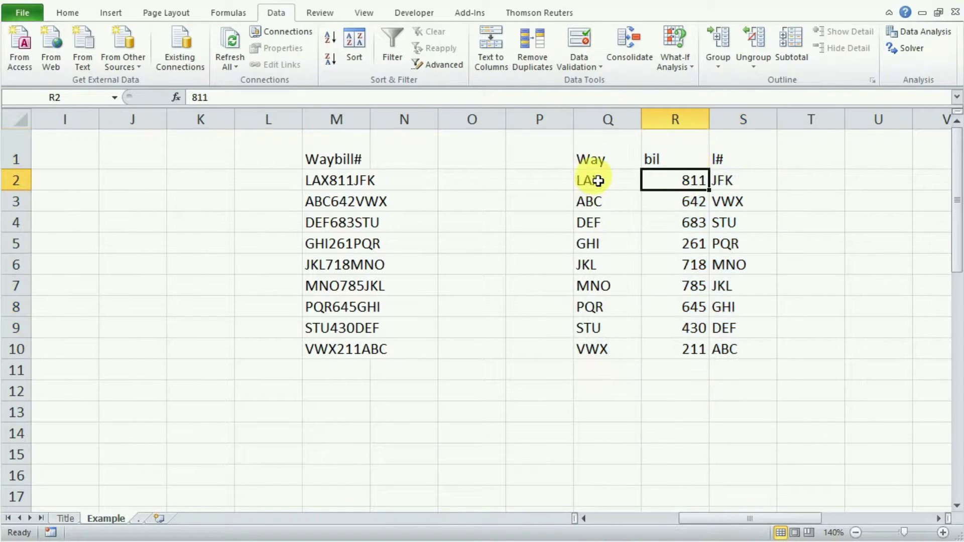
click(600, 161)
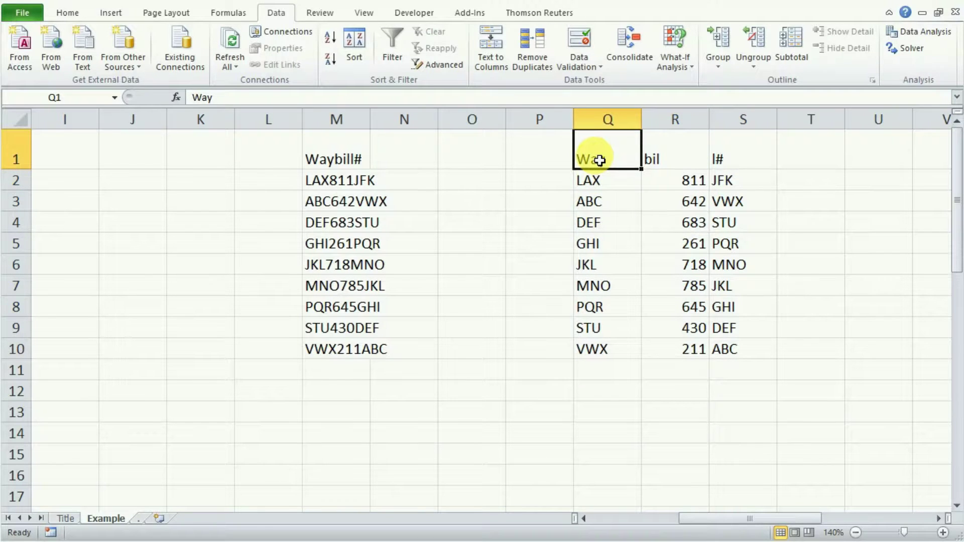
text(Origin)
key(Tab)
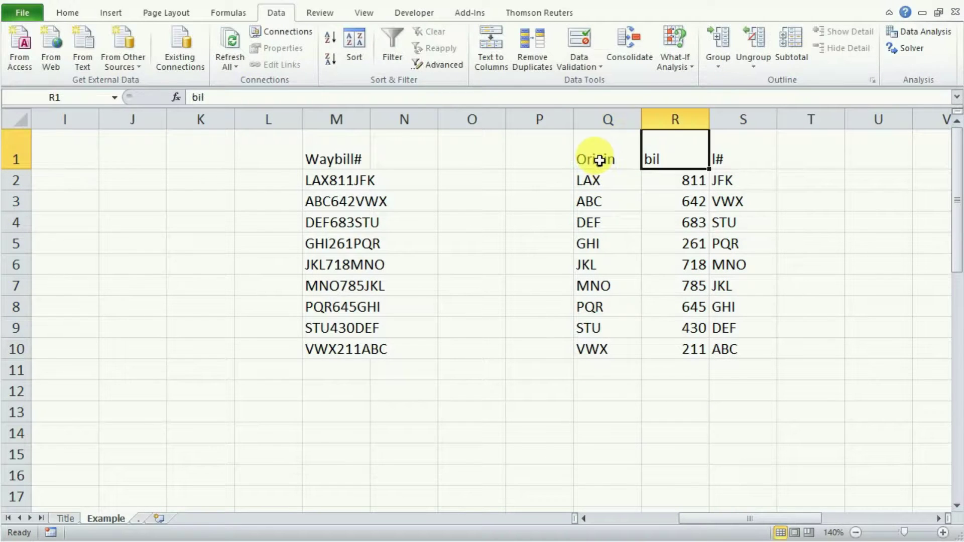
text(Flig)
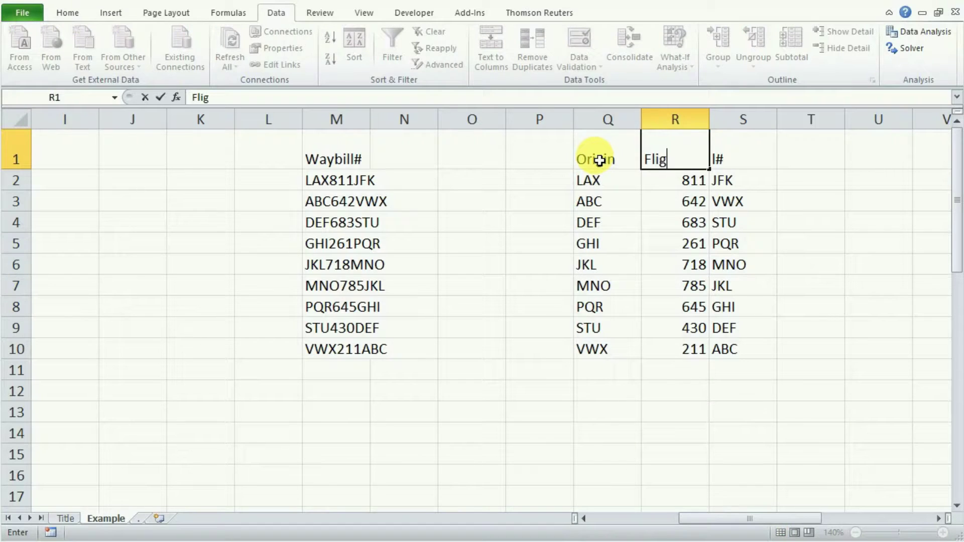
text(ht #)
key(Tab)
text(De)
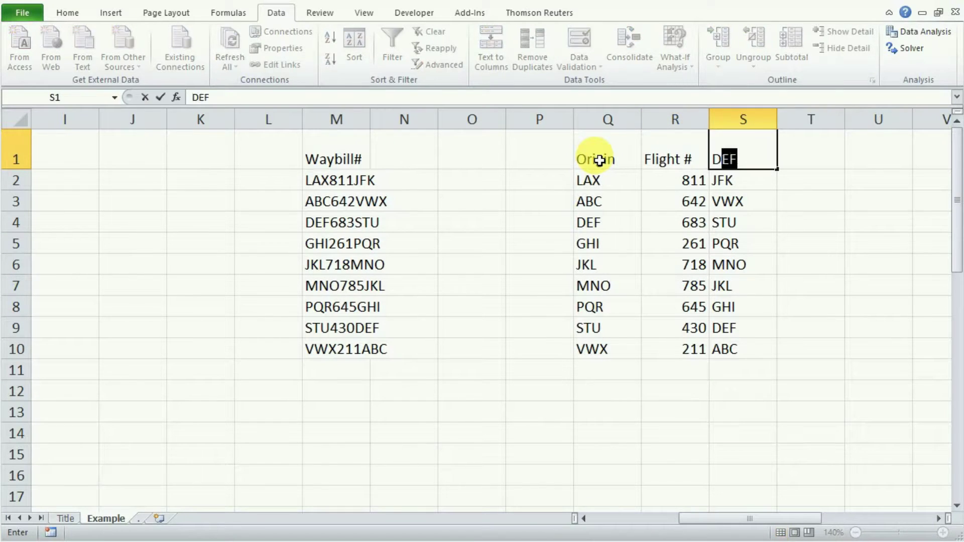
text(stination)
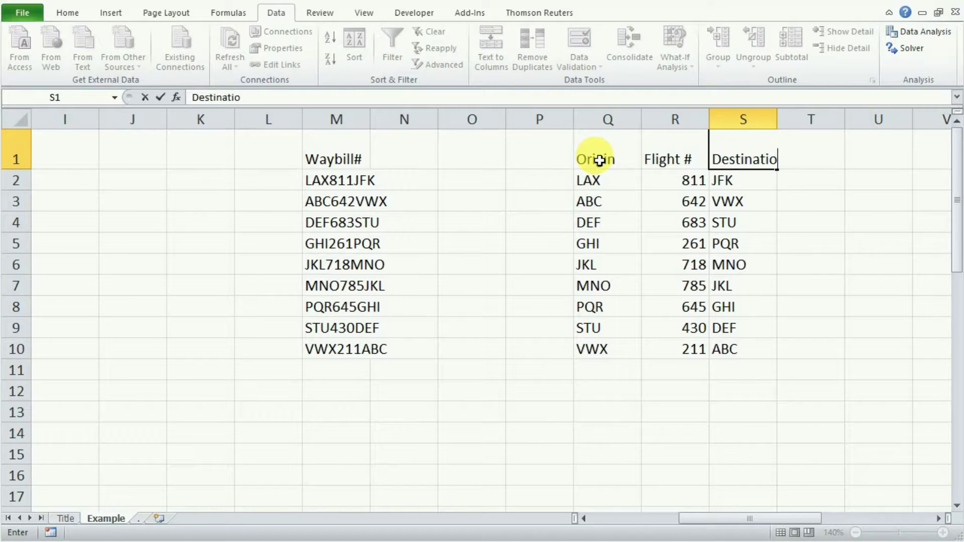
key(Return)
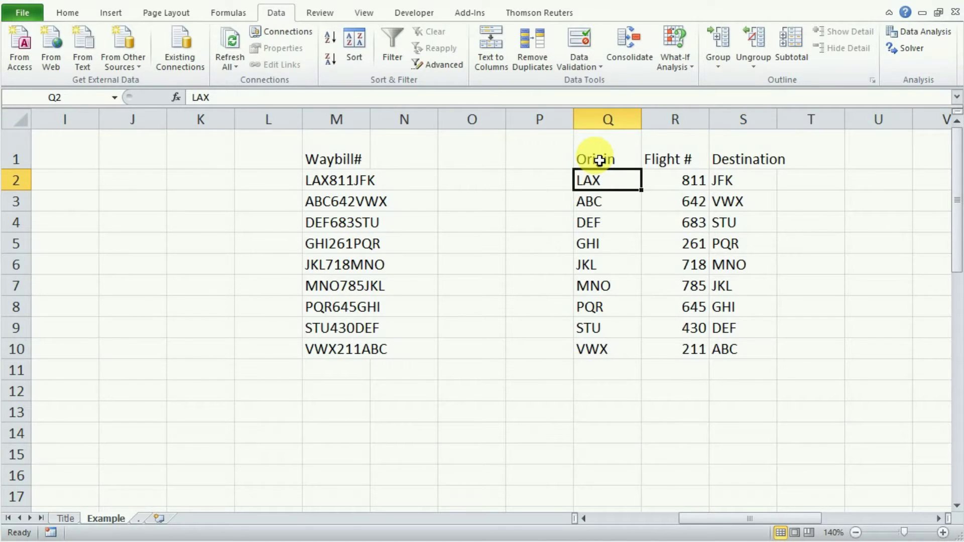